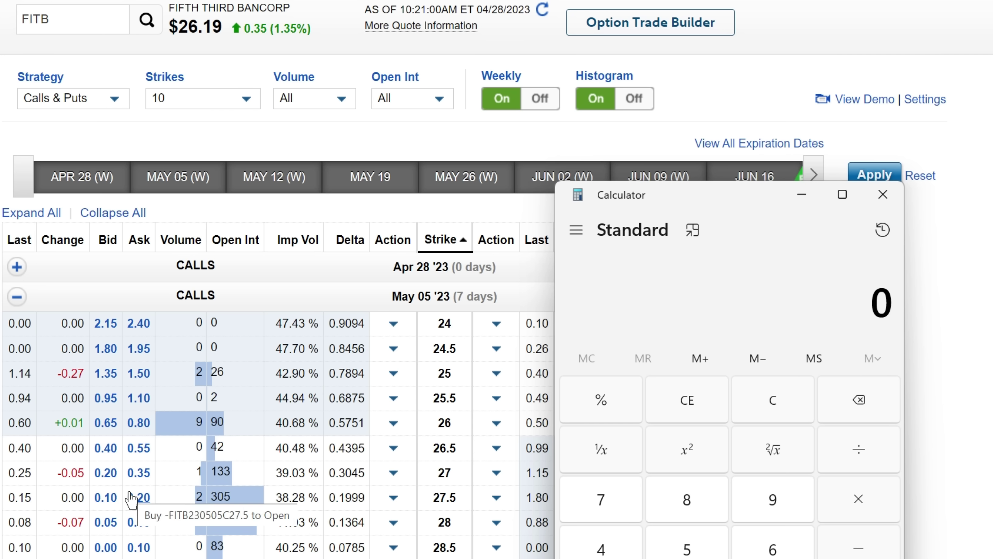
Step: Calculate FITB's yearly income per share by multiplying the 0.10 weekly call premium by 52 and adding the 1.32 dividend
{"action": "type", "text": ".10"}
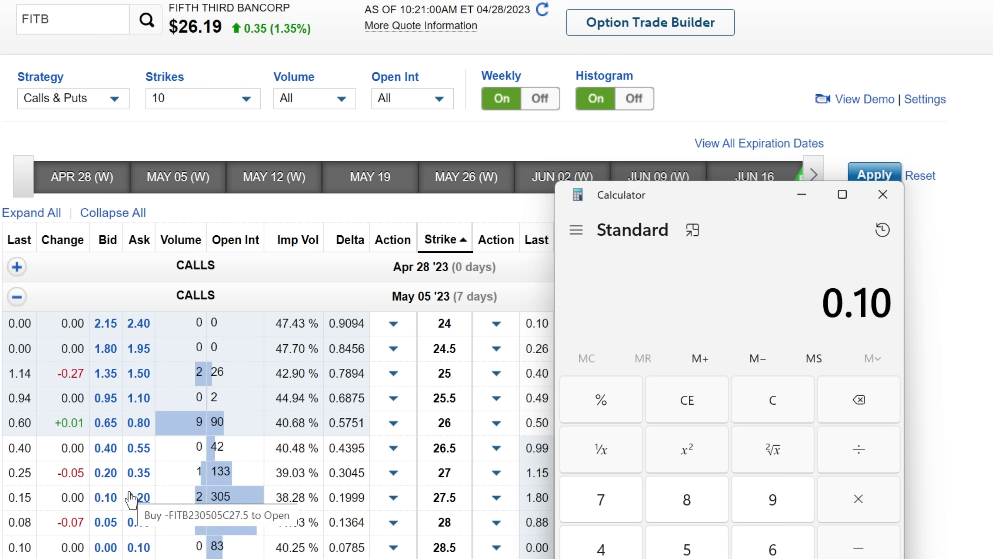
{"action": "type", "text": "*52"}
{"action": "key", "text": "Return"}
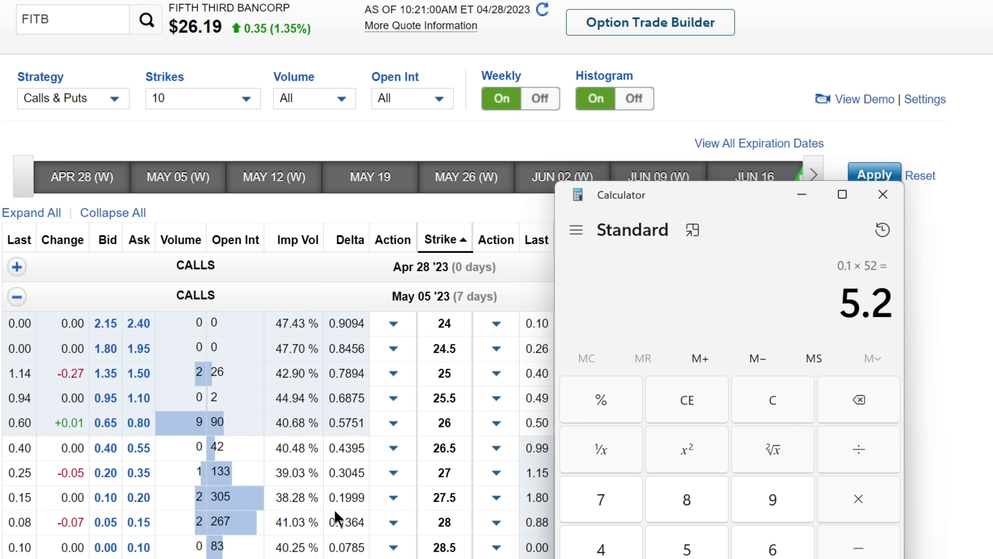
{"action": "type", "text": "+1.32"}
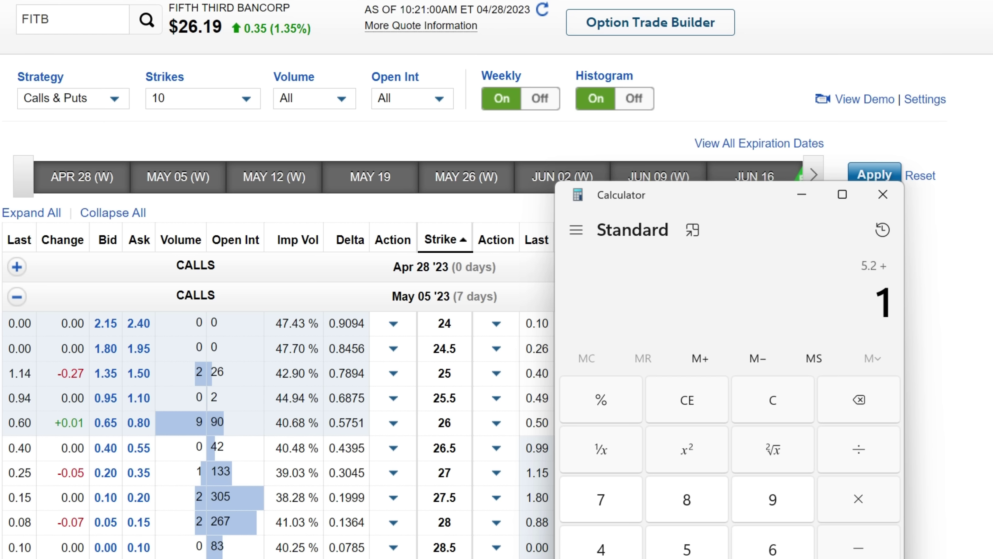
{"action": "key", "text": "Return"}
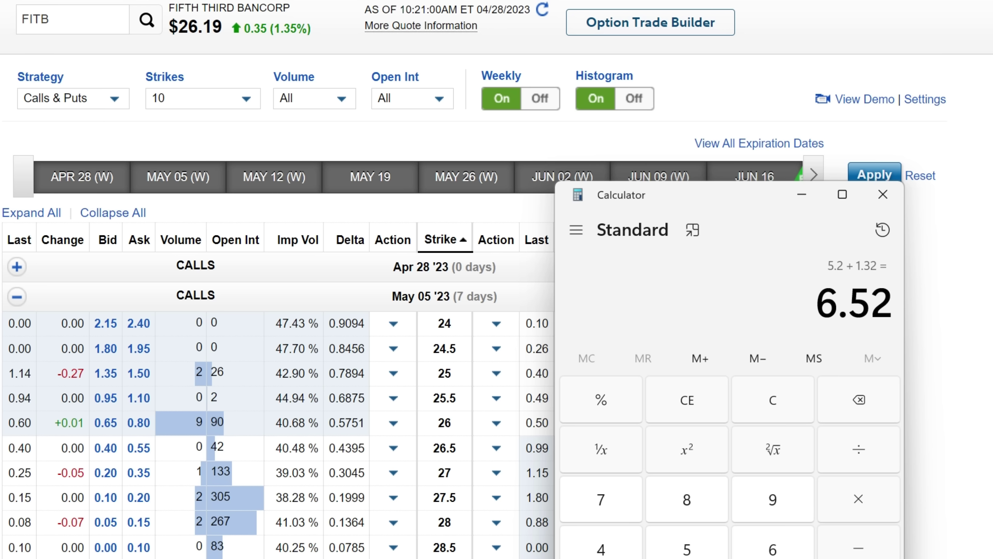
Step: Divide FITB's yearly income per share by the 26.19 share price to get its annual yield
{"action": "key", "text": "slash"}
{"action": "type", "text": "26."}
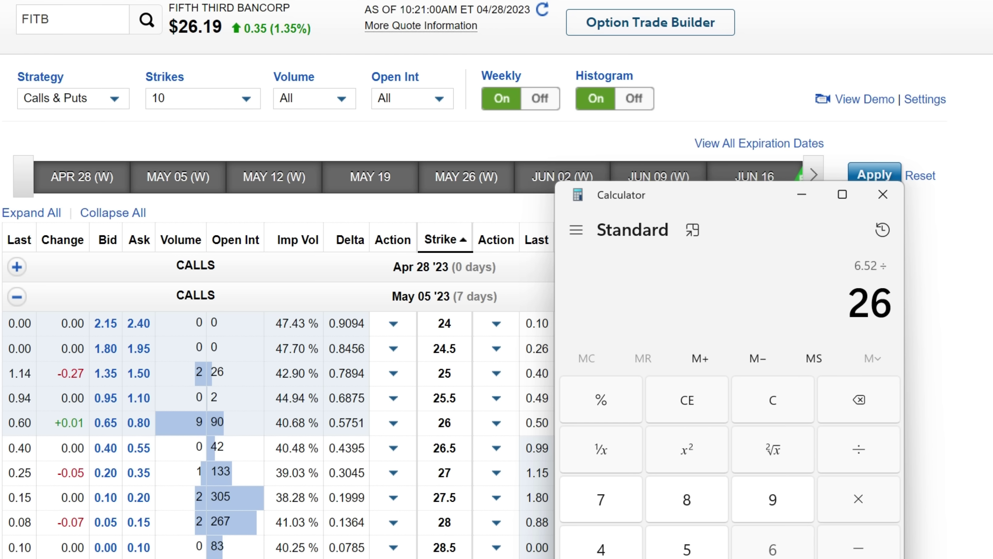
{"action": "type", "text": "19"}
{"action": "key", "text": "Return"}
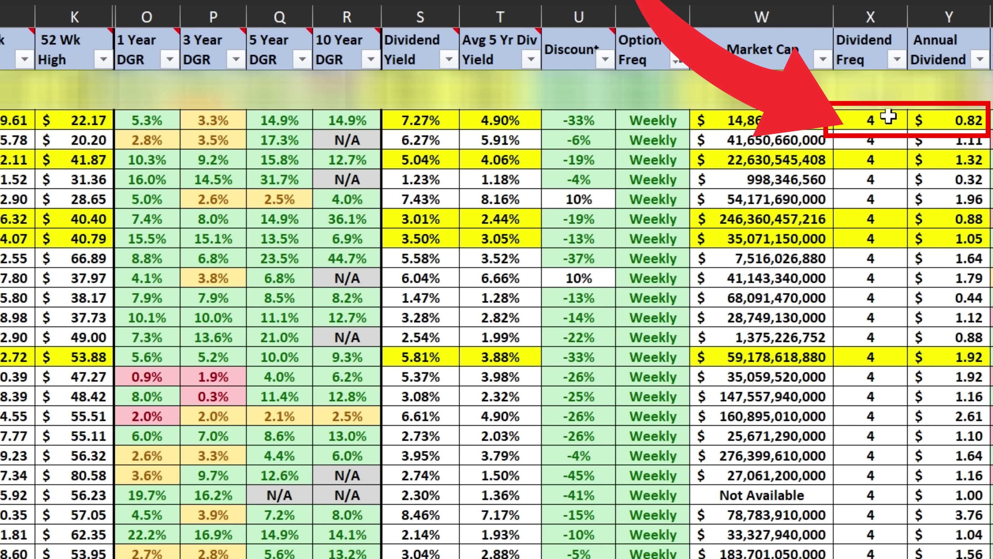
Step: Check KeyCorp's annual dividend in the stock spreadsheet and calculate KEY's yearly income per share as 0.05 times 52 plus 0.82
{"action": "scroll", "coordinate": [888, 116], "scroll_direction": "right", "scroll_amount": 3}
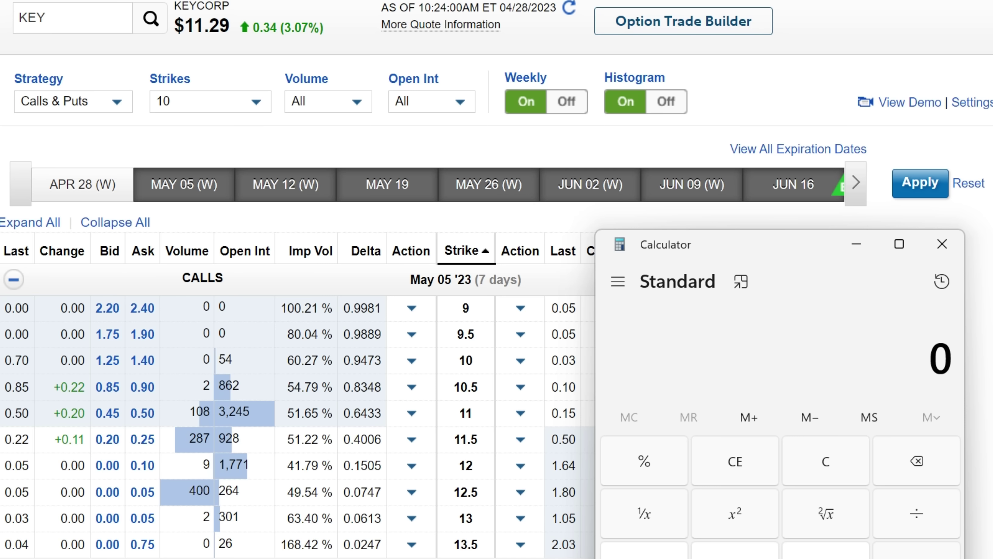
{"action": "type", "text": "0.05*52"}
{"action": "key", "text": "Return"}
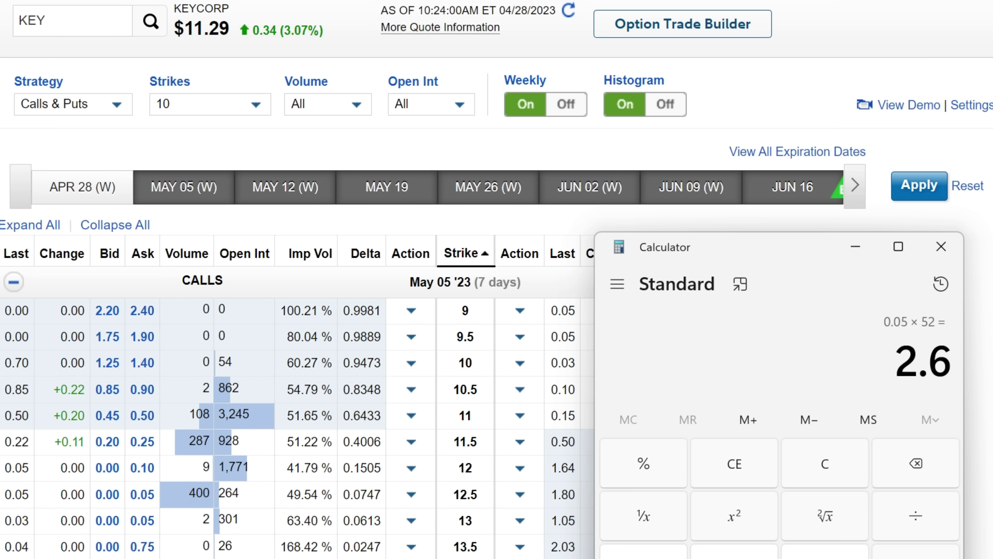
{"action": "type", "text": "+0.82"}
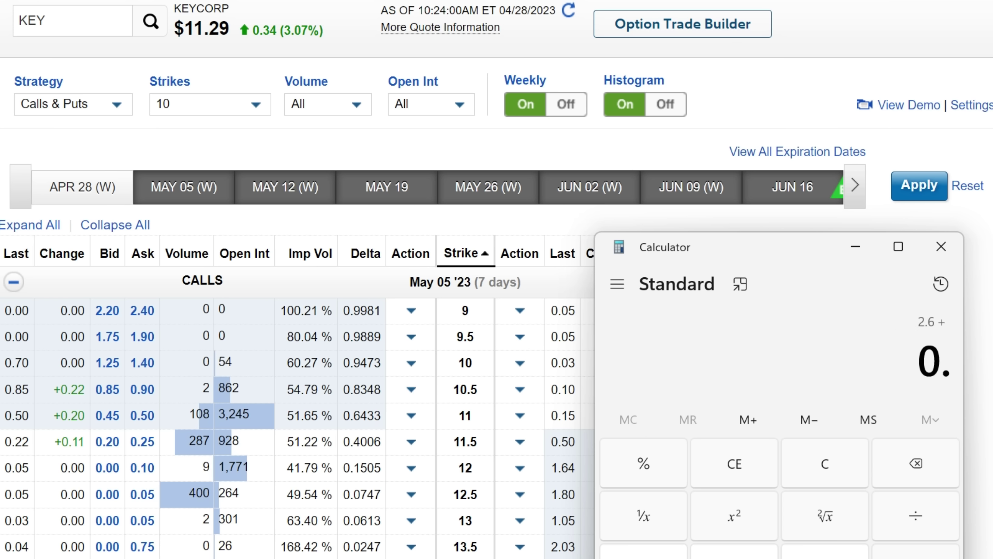
{"action": "key", "text": "Return"}
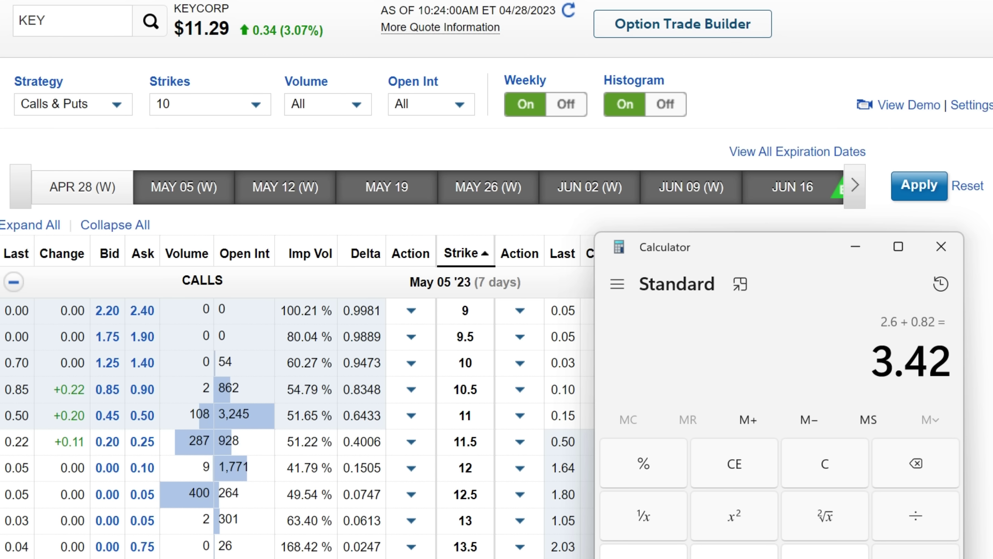
Step: Divide KEY's yearly income per share by the 11.29 share price, and divide the resulting yield by 0.07 for comparison
{"action": "type", "text": "/"}
{"action": "type", "text": "11.29"}
{"action": "key", "text": "Return"}
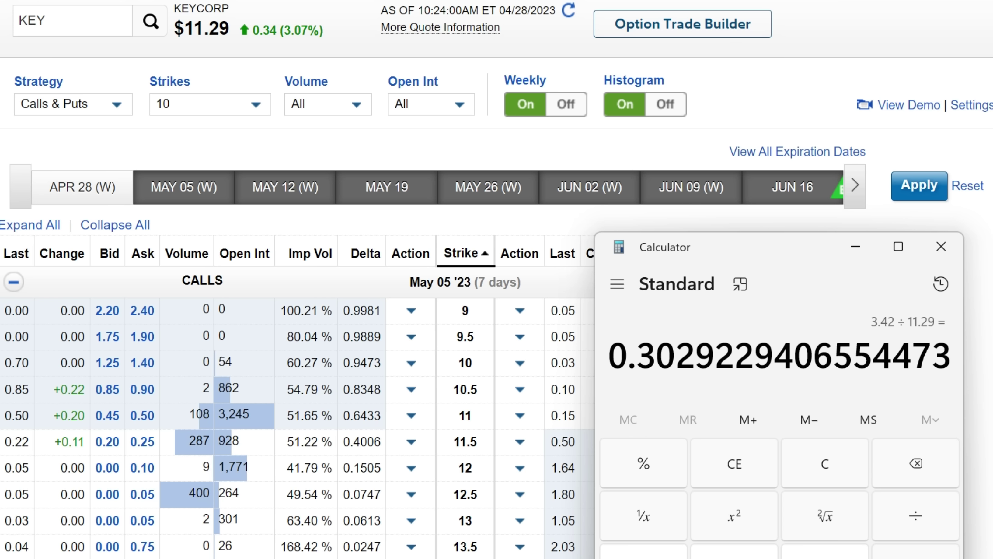
{"action": "key", "text": "slash"}
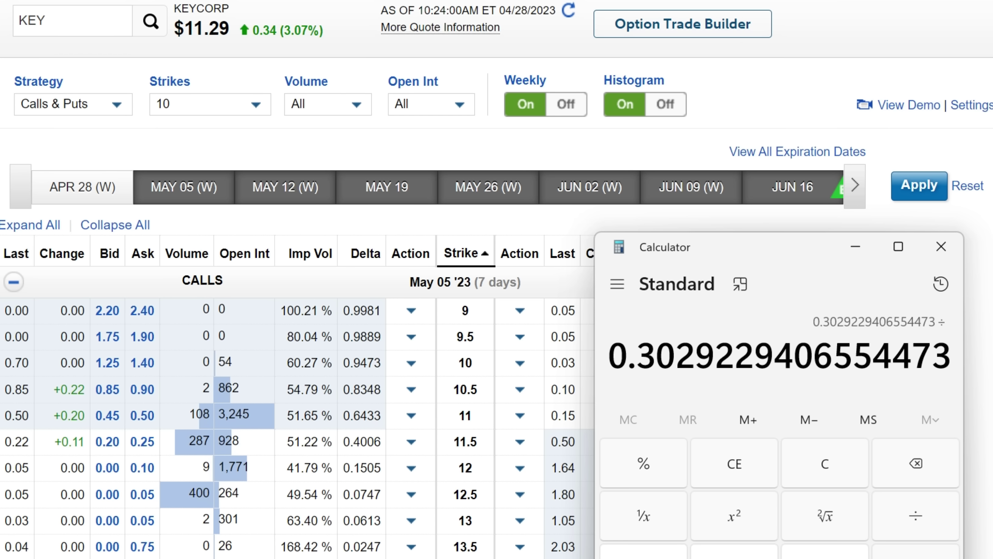
{"action": "type", "text": "0.07"}
{"action": "key", "text": "Return"}
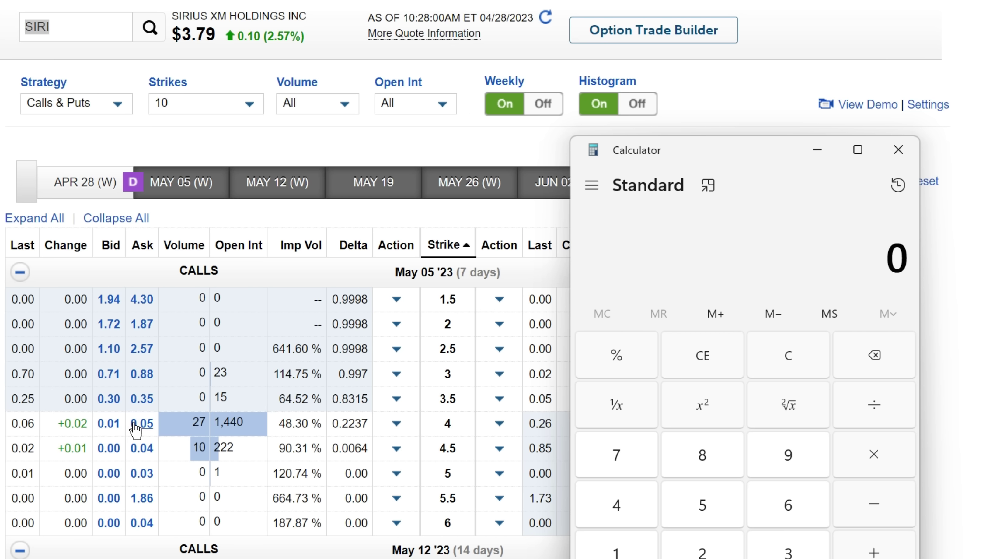
Step: Calculate SIRI's yearly income per share by multiplying a 0.02 weekly call premium by 52 and adding the 0.10 dividend
{"action": "type", "text": "0.02"}
{"action": "key", "text": "asterisk"}
{"action": "type", "text": "52"}
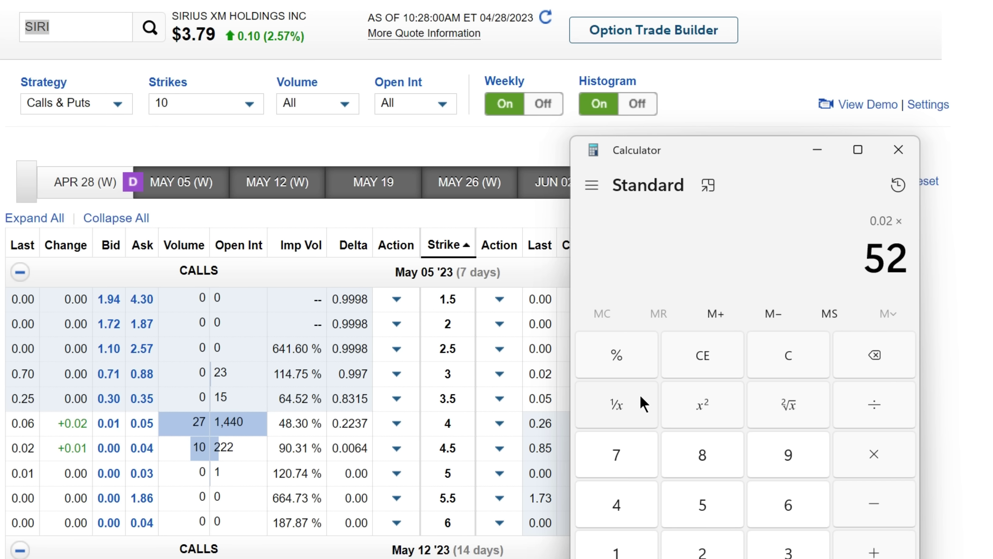
{"action": "key", "text": "Return"}
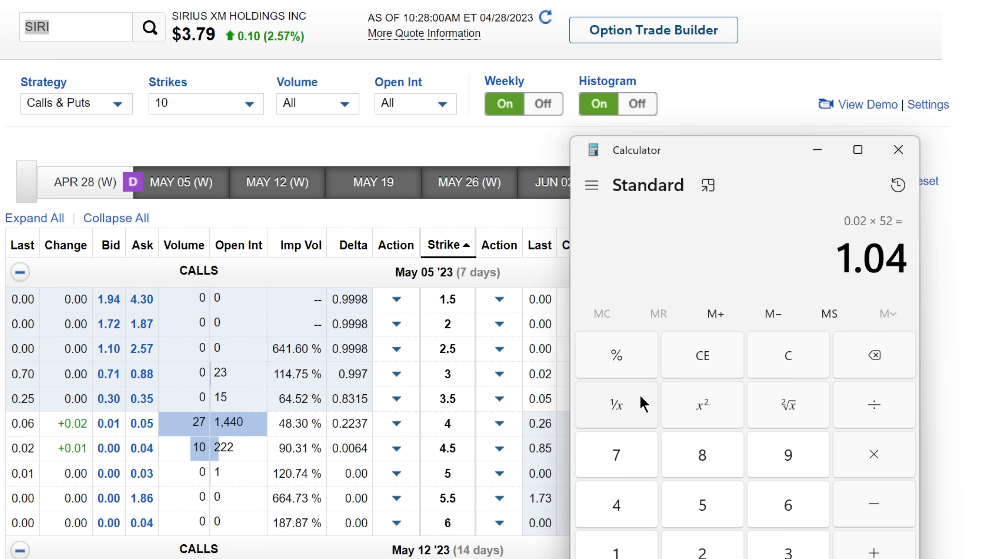
{"action": "key", "text": "plus"}
{"action": "type", "text": "0.10"}
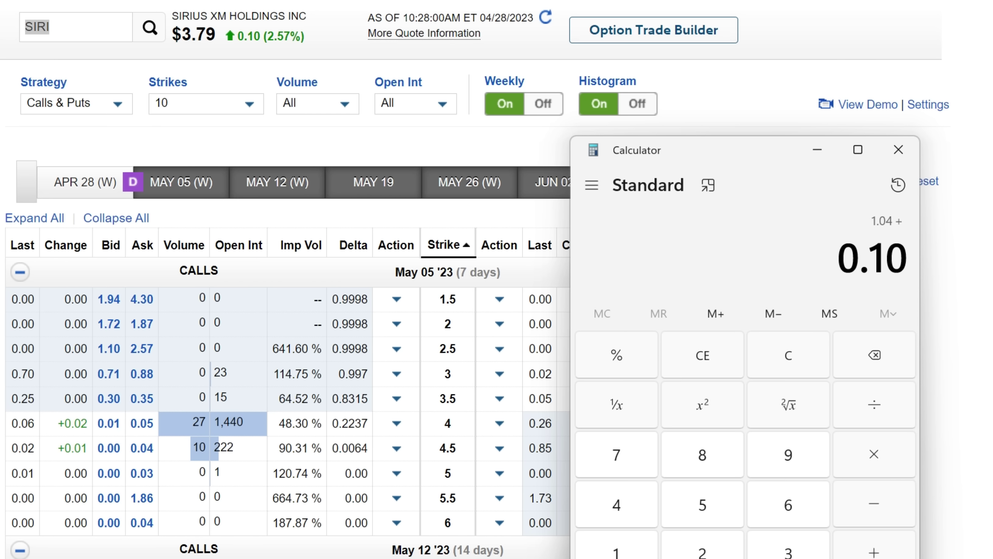
{"action": "key", "text": "Return"}
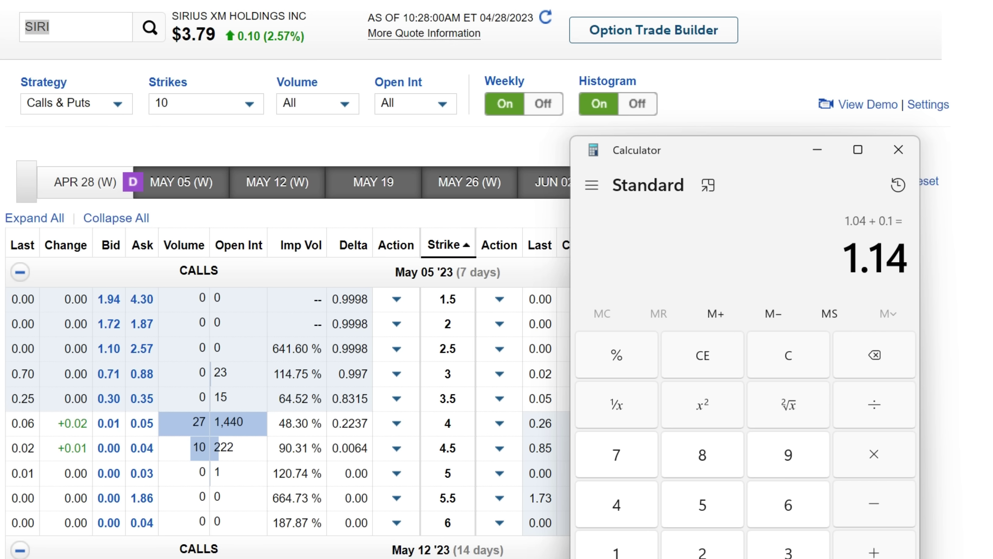
Step: Divide SIRI's yearly income per share by the 3.79 share price to get its annual yield
{"action": "key", "text": "slash"}
{"action": "type", "text": "3.79"}
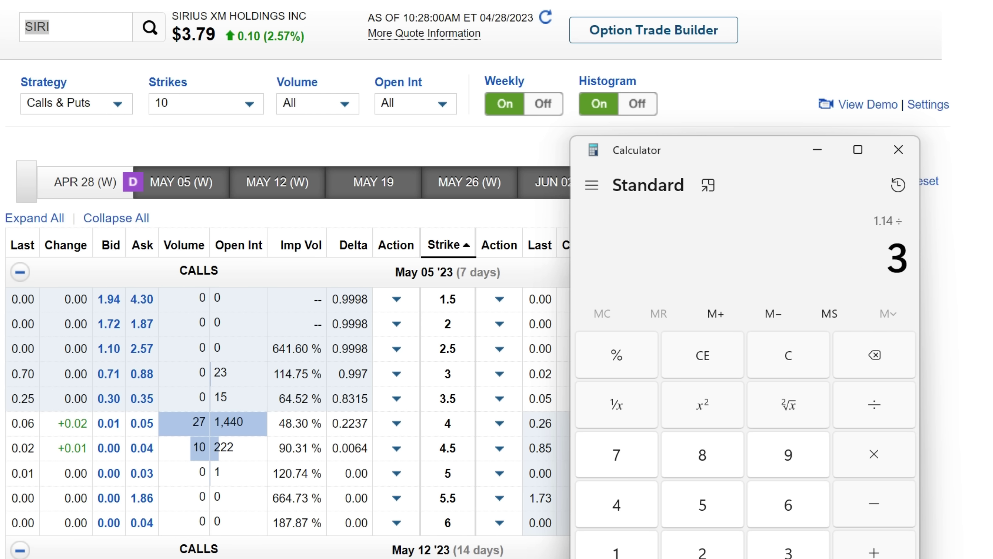
{"action": "key", "text": "Return"}
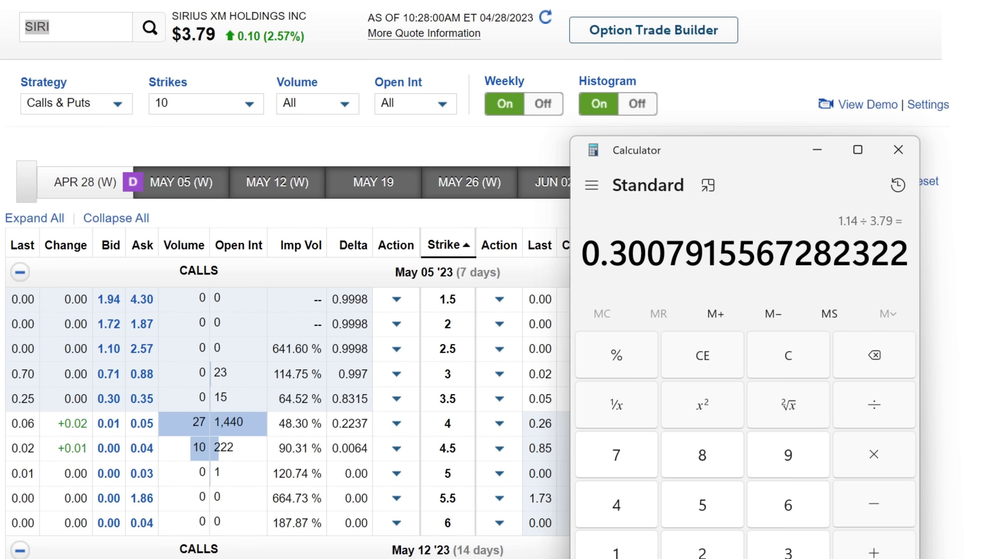